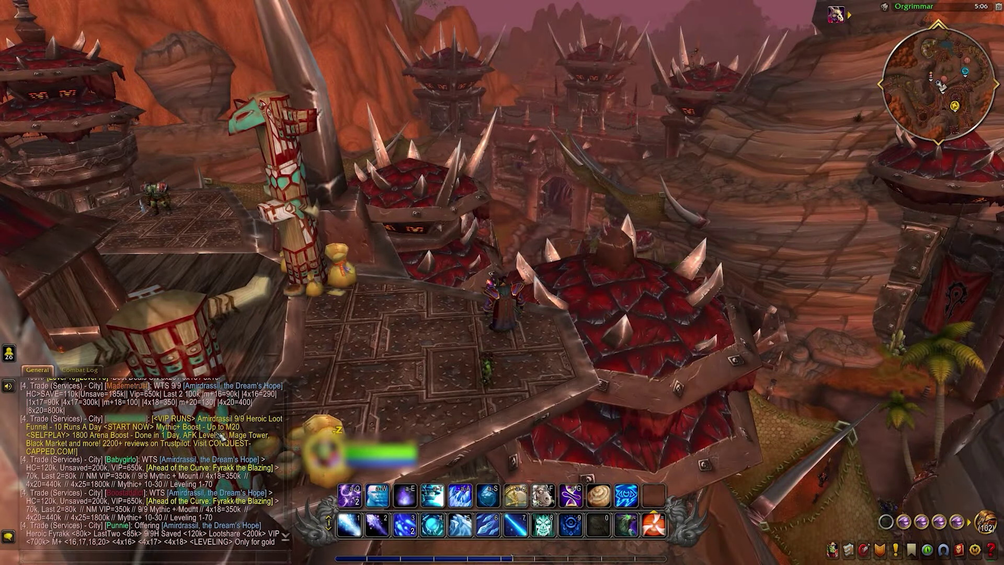
Step: Open Guild & Communities and view the CONQUESTCAPPED COM community invite
key(j)
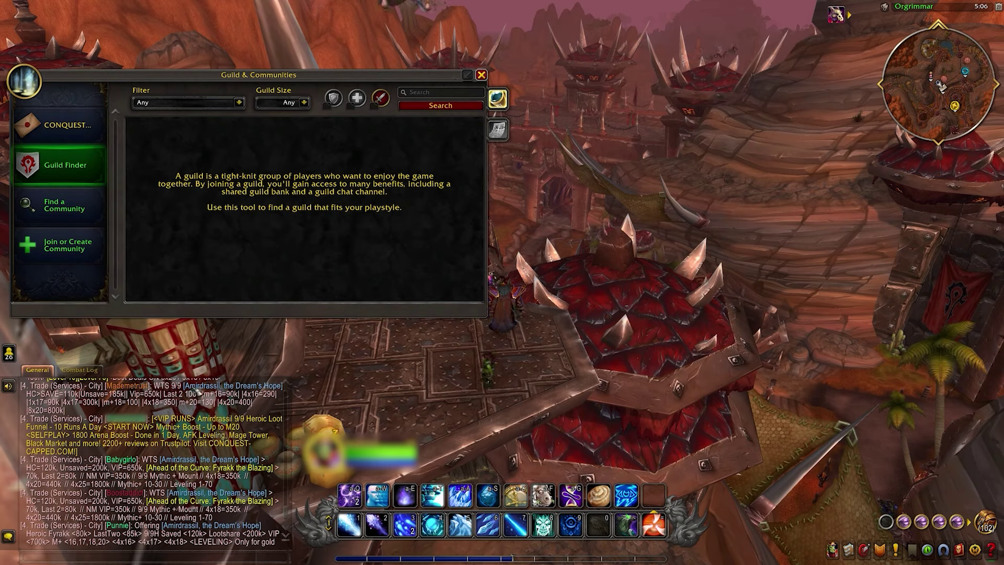
click(67, 125)
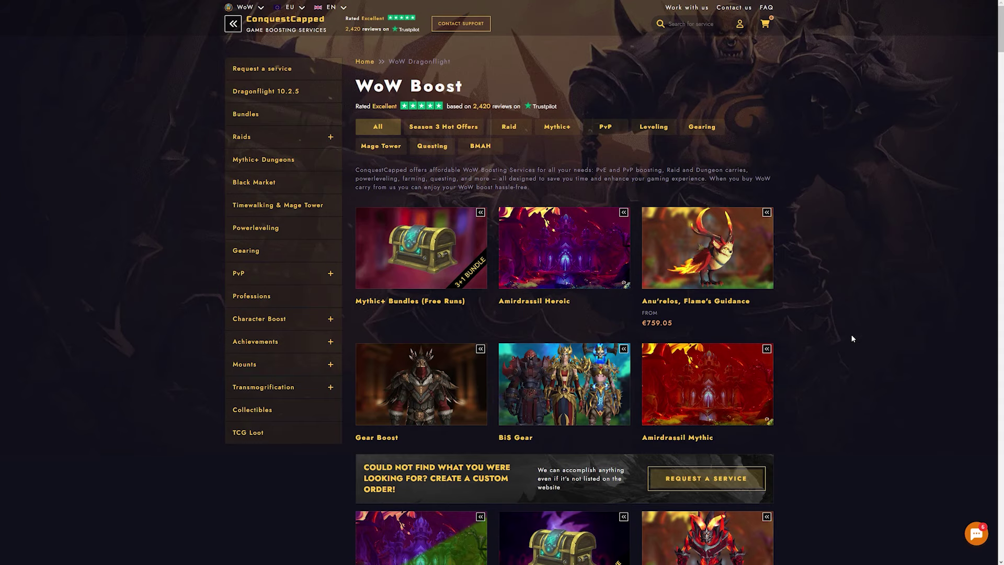
scroll(840, 322, down, 5)
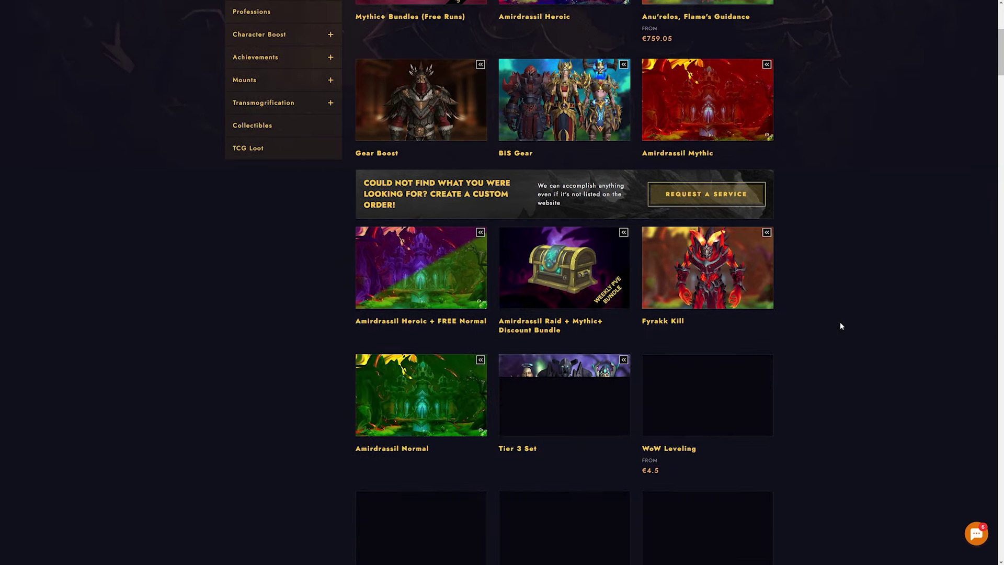
scroll(840, 322, down, 2)
scroll(840, 322, down, 2)
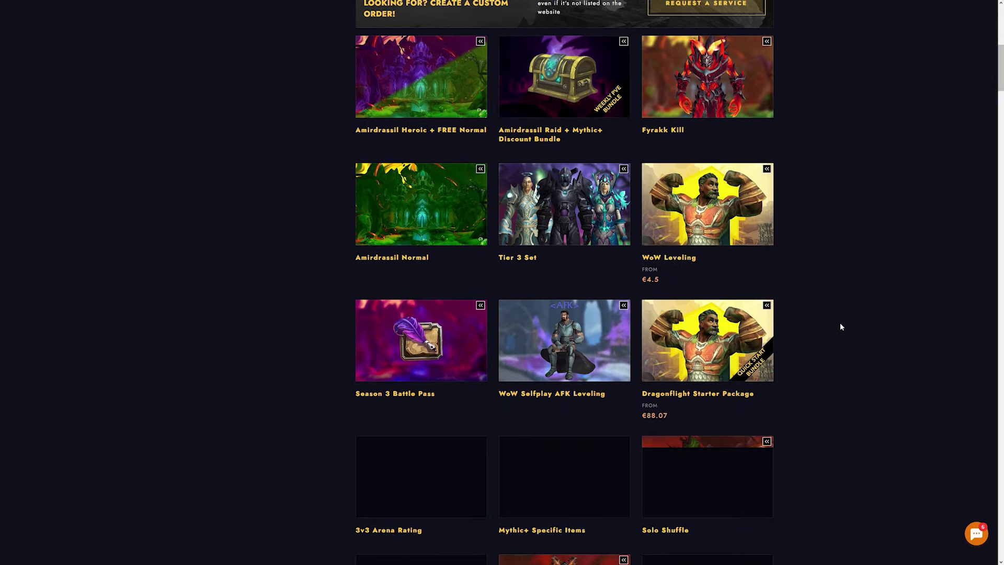
scroll(840, 322, down, 1)
scroll(841, 322, up, 3)
scroll(840, 323, up, 2)
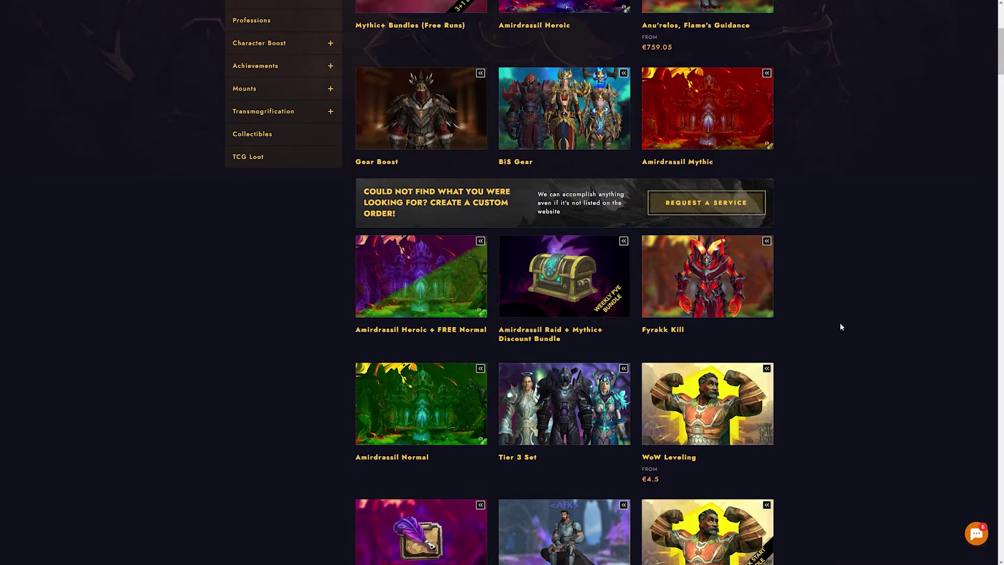
Step: Open the Fyrakk, the Blazing Kill product page from the WoW Boost grid
click(700, 296)
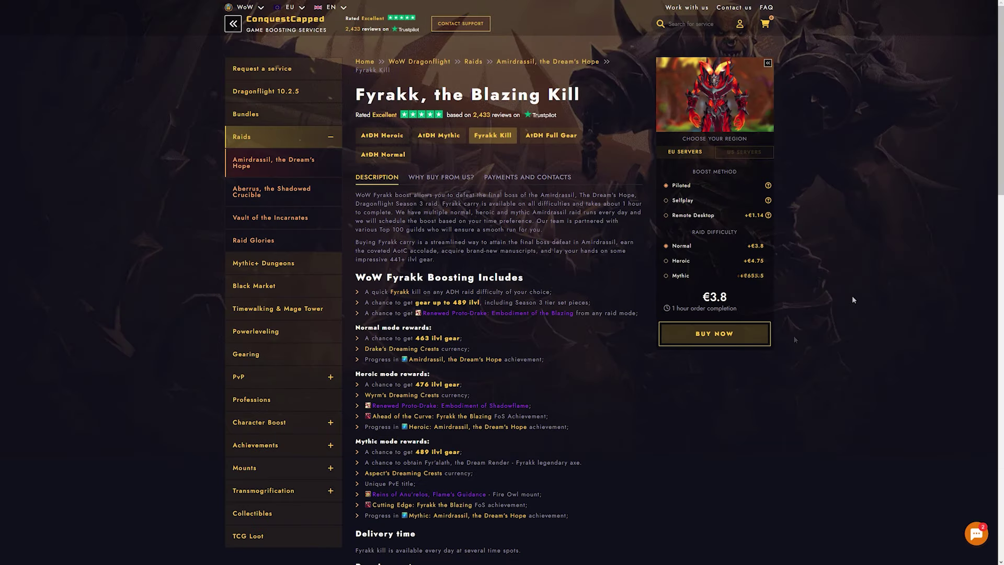
scroll(856, 300, down, 3)
scroll(781, 285, down, 3)
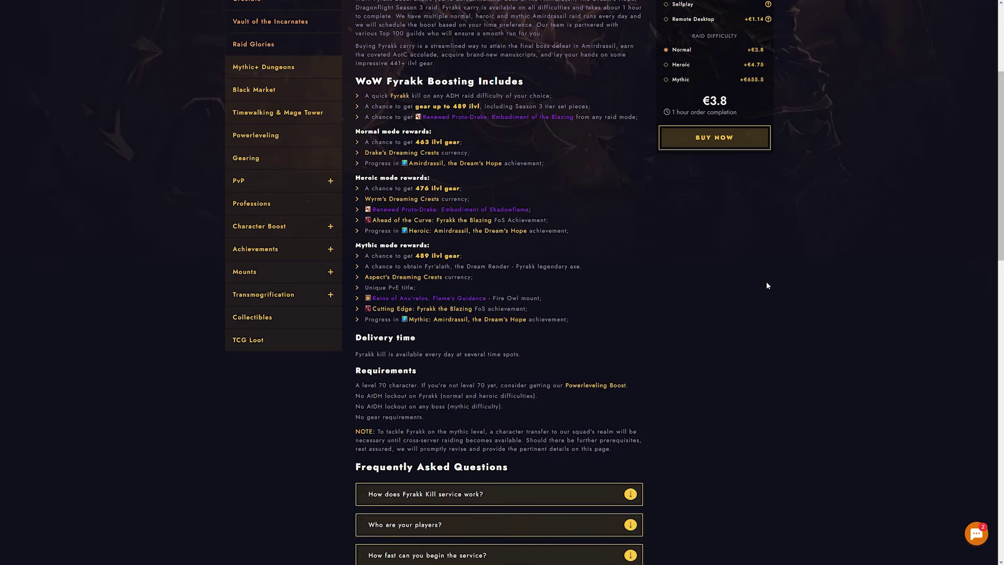
scroll(767, 281, down, 2)
scroll(754, 285, down, 1)
scroll(750, 283, down, 2)
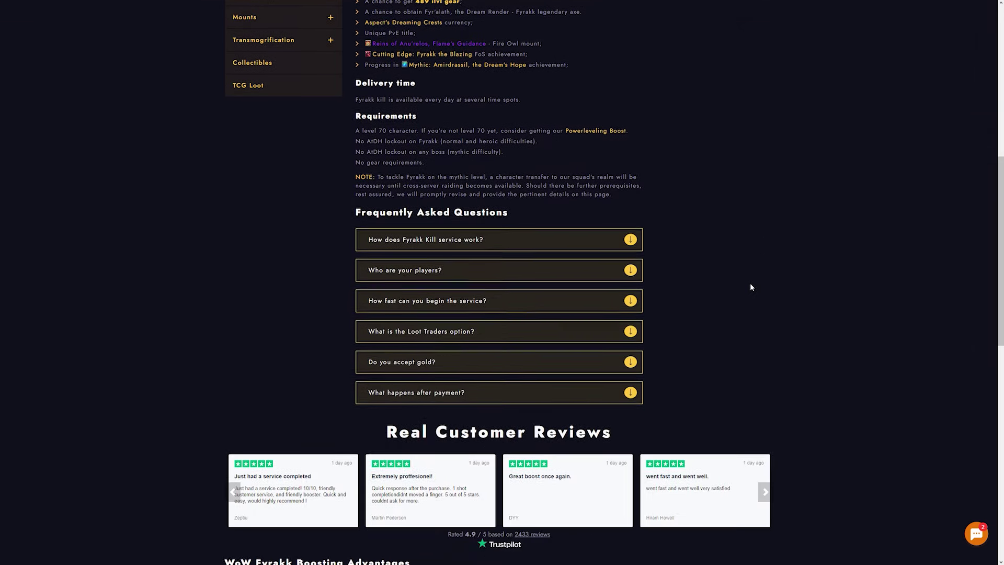
scroll(750, 284, down, 2)
scroll(750, 282, down, 2)
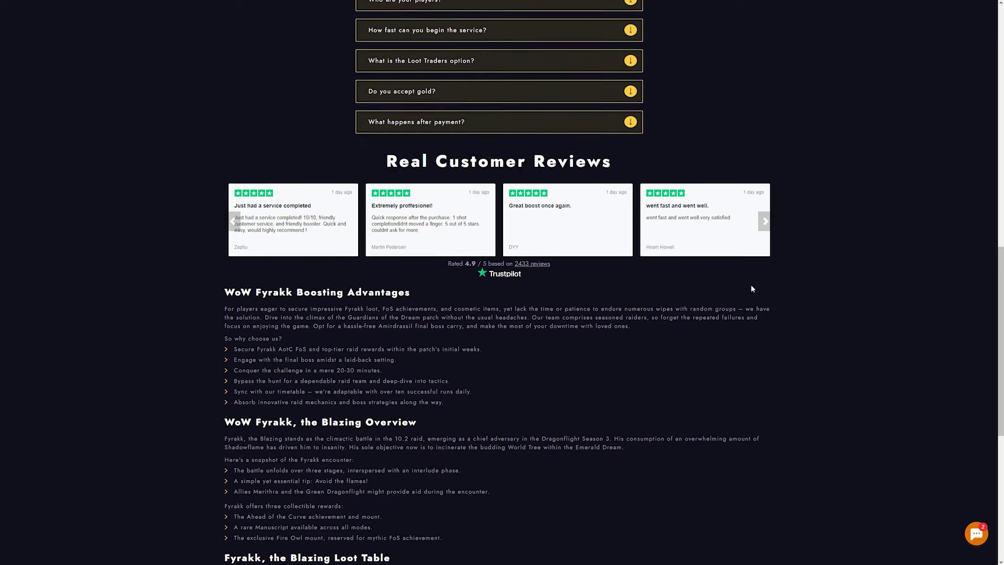
scroll(751, 284, down, 2)
scroll(751, 285, up, 2)
scroll(751, 288, up, 1)
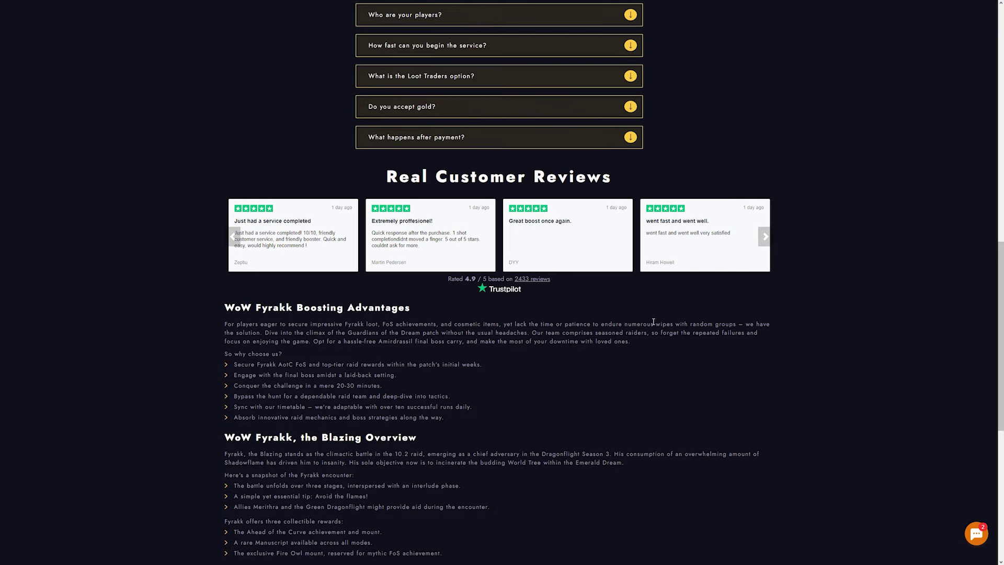
scroll(582, 384, up, 2)
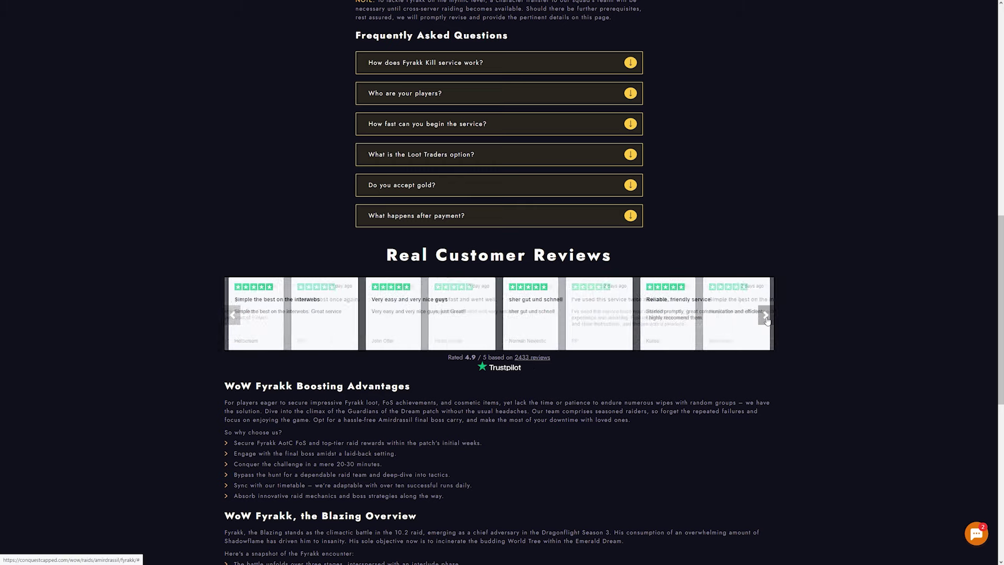
click(536, 360)
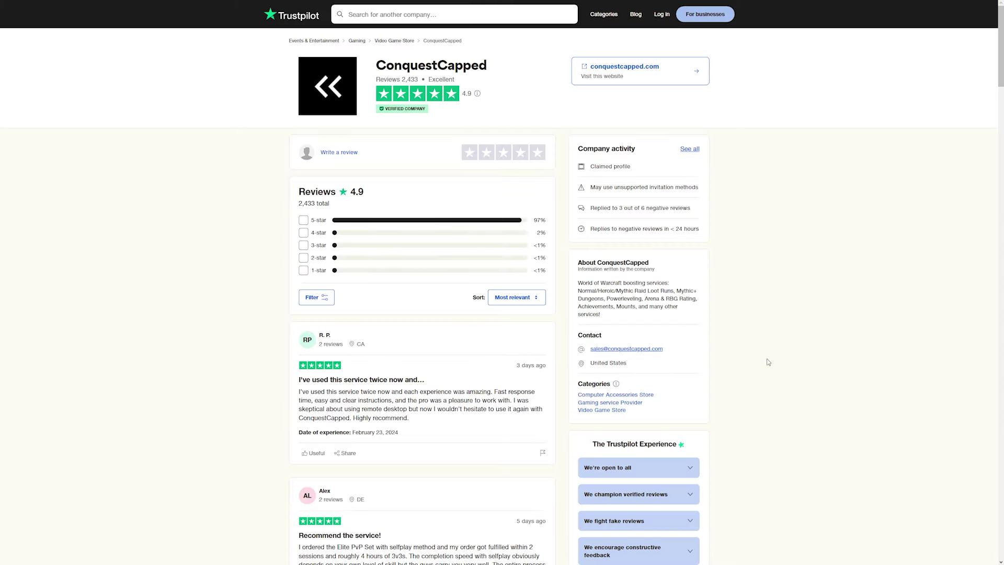
scroll(769, 361, down, 5)
scroll(683, 353, down, 4)
scroll(594, 345, down, 4)
scroll(594, 344, down, 4)
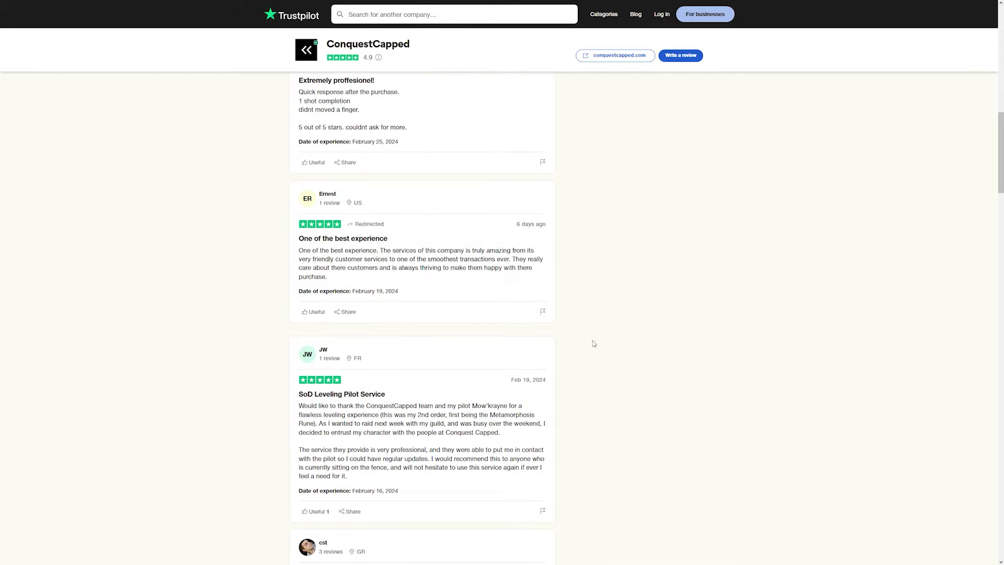
scroll(594, 344, down, 3)
scroll(593, 343, down, 3)
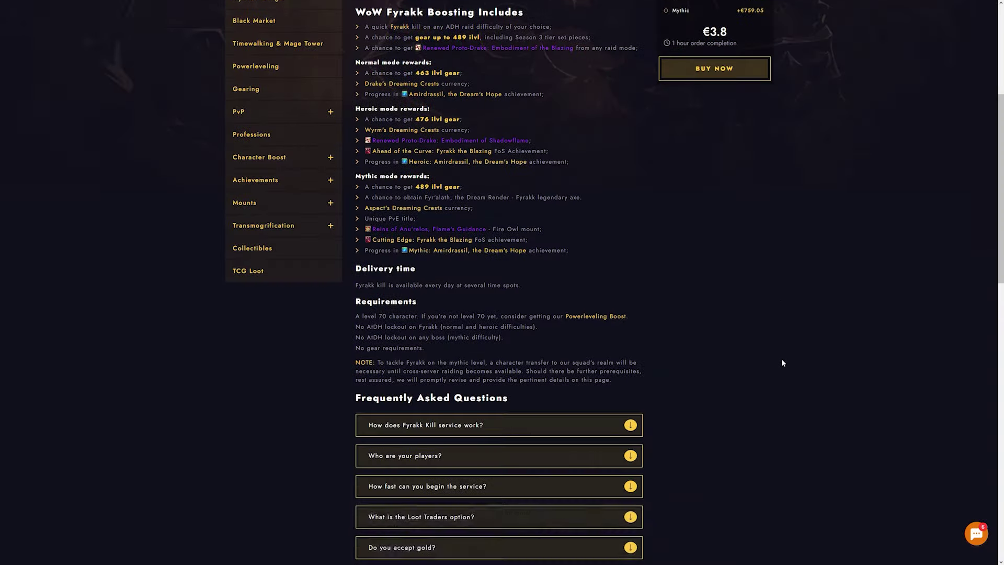
scroll(782, 358, up, 3)
scroll(741, 348, up, 3)
scroll(741, 347, up, 4)
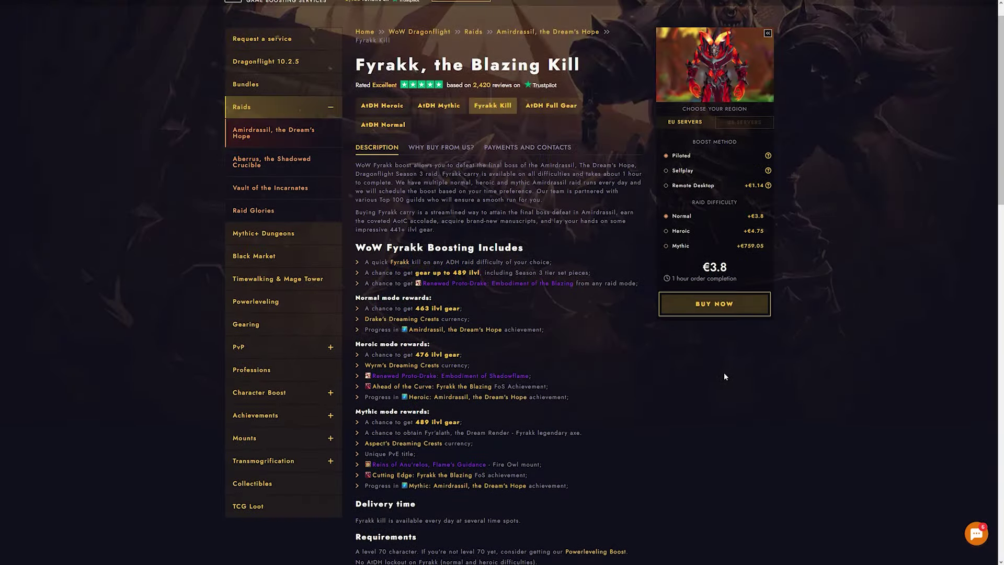
scroll(724, 373, up, 1)
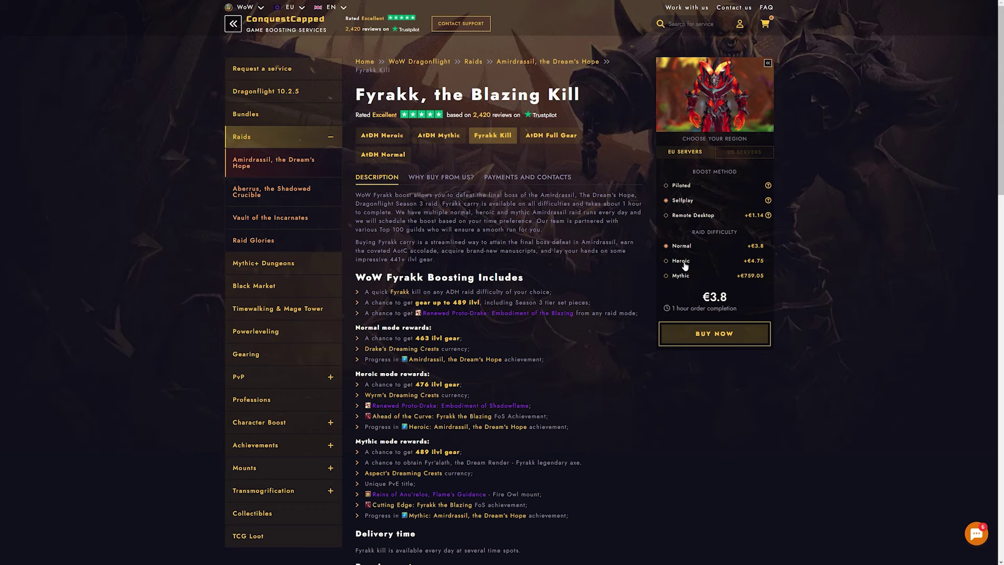
Step: Add the Selfplay Heroic Fyrakk Kill (€4.75) to the cart and proceed to checkout
click(714, 334)
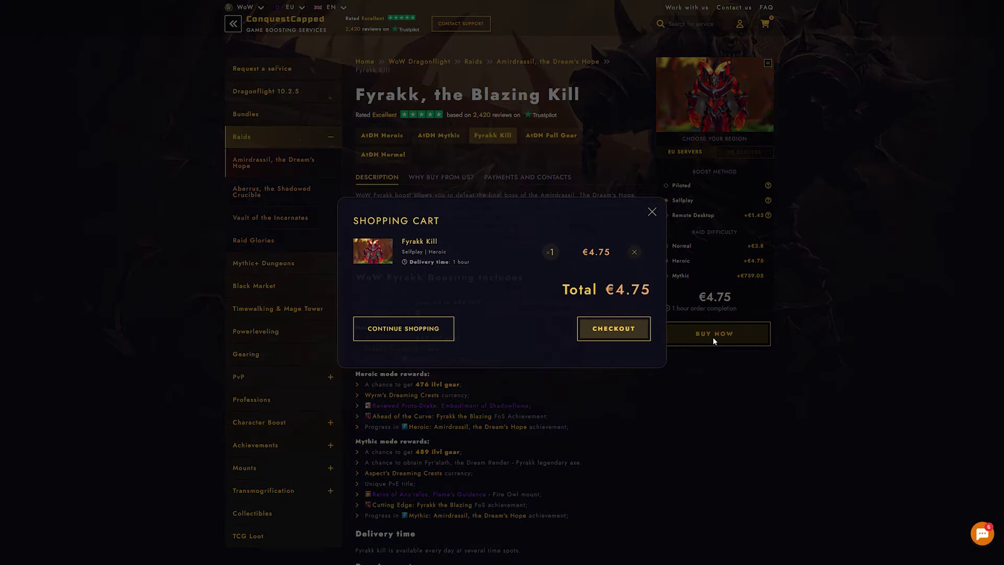
click(603, 328)
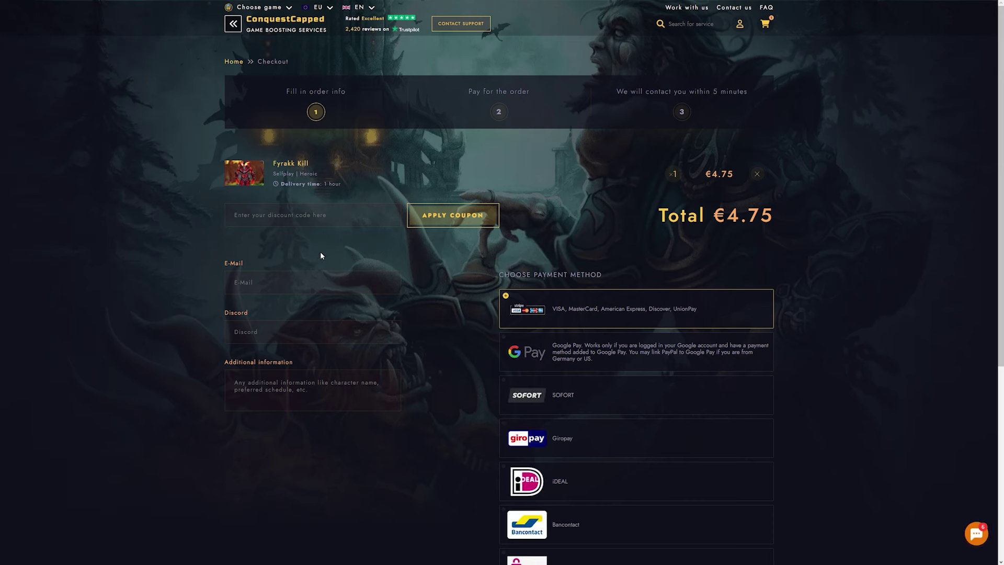
Step: Autofill the email, enter the Discord contact, and submit the €4.75 order for payment
click(312, 282)
click(300, 326)
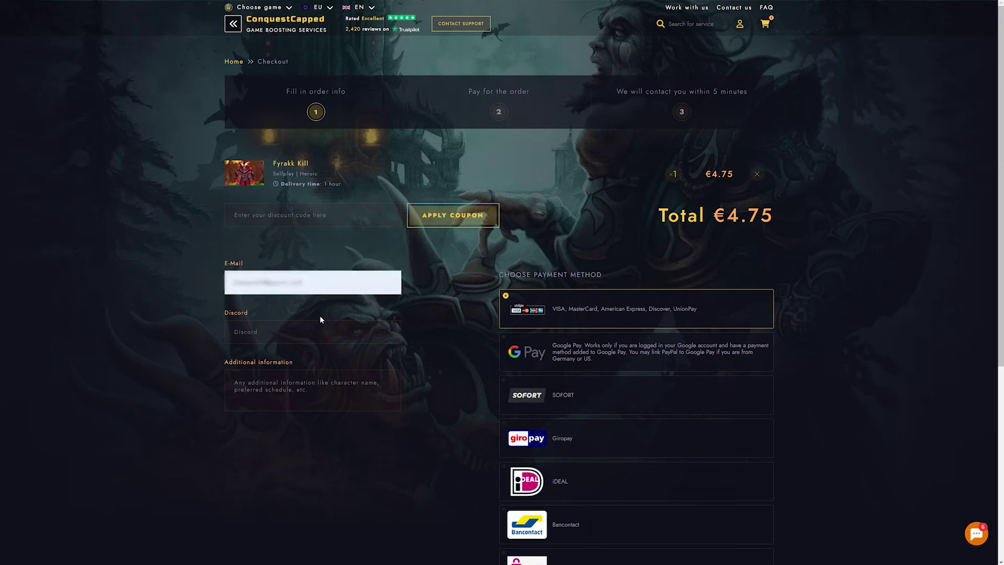
click(320, 330)
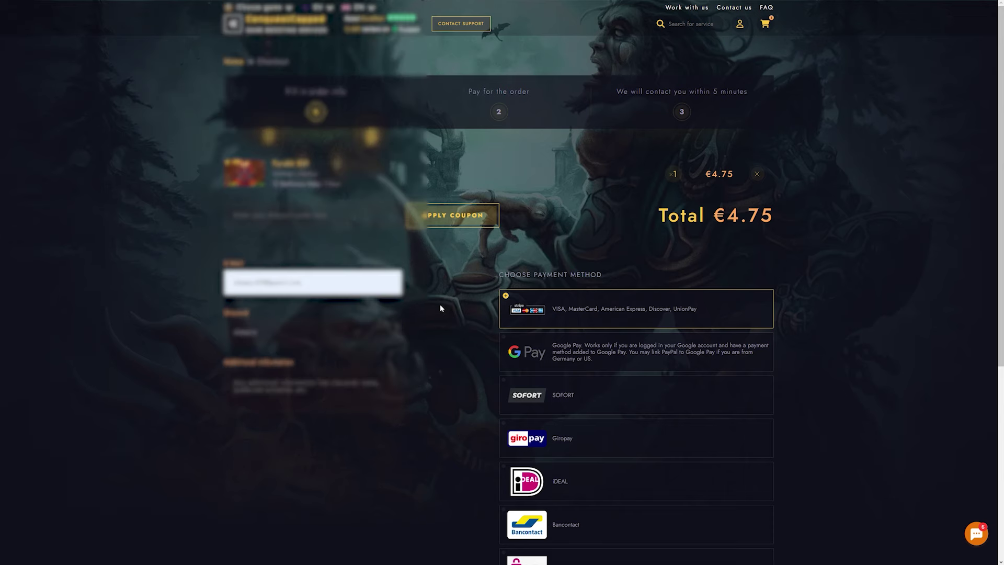
scroll(439, 305, down, 5)
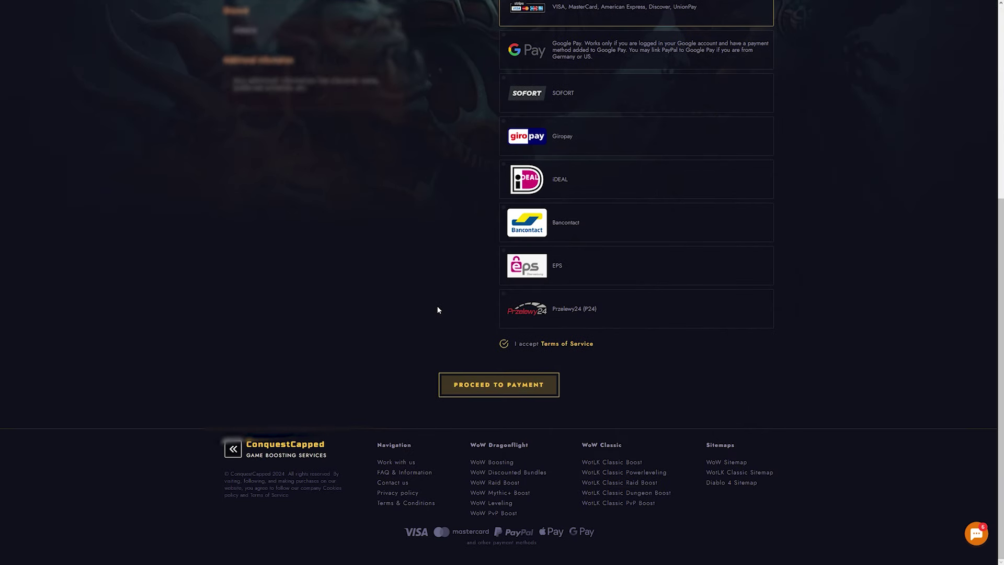
click(480, 388)
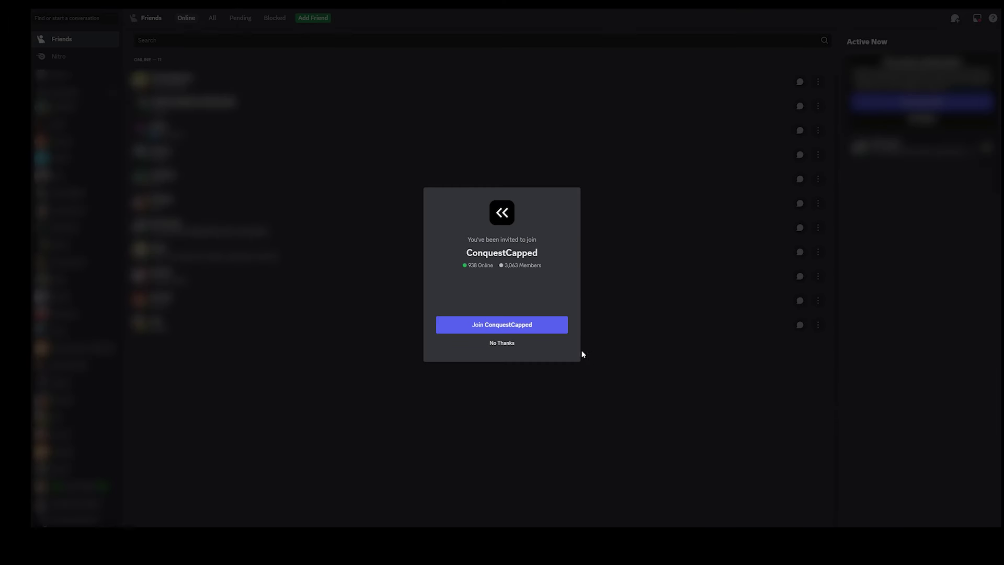
Step: Accept the Discord invite to join the ConquestCapped server
click(551, 330)
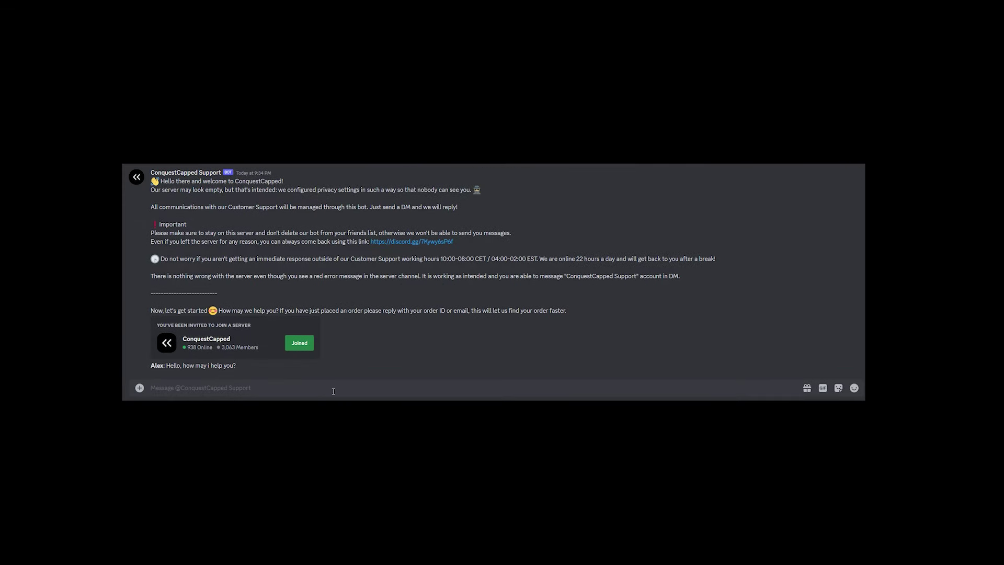
text(Hello! I've)
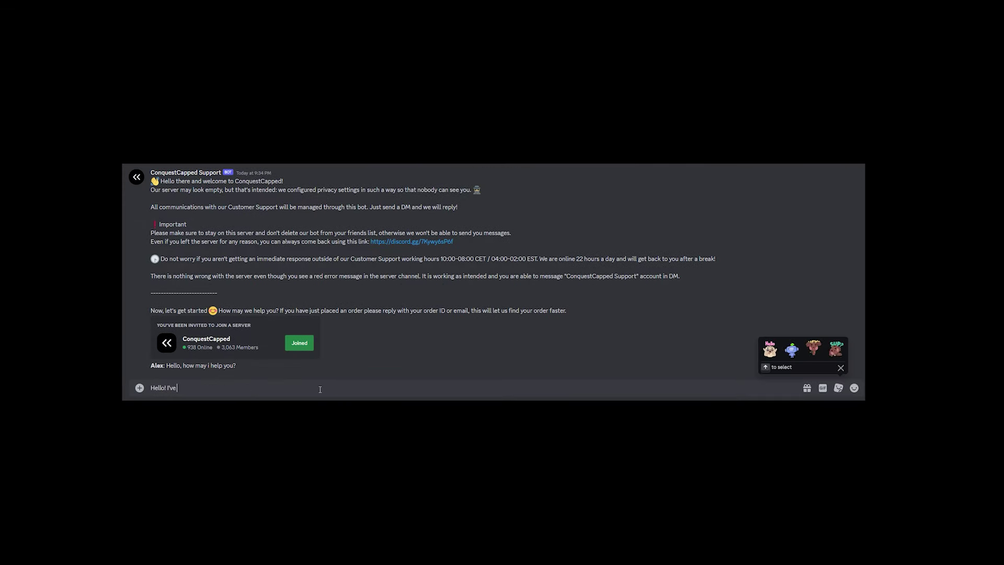
text(rak kill)
Step: Tell support the Fyrakk kill is ordered, ask the start time, and reply 'yeah please'
key(Return)
text(w)
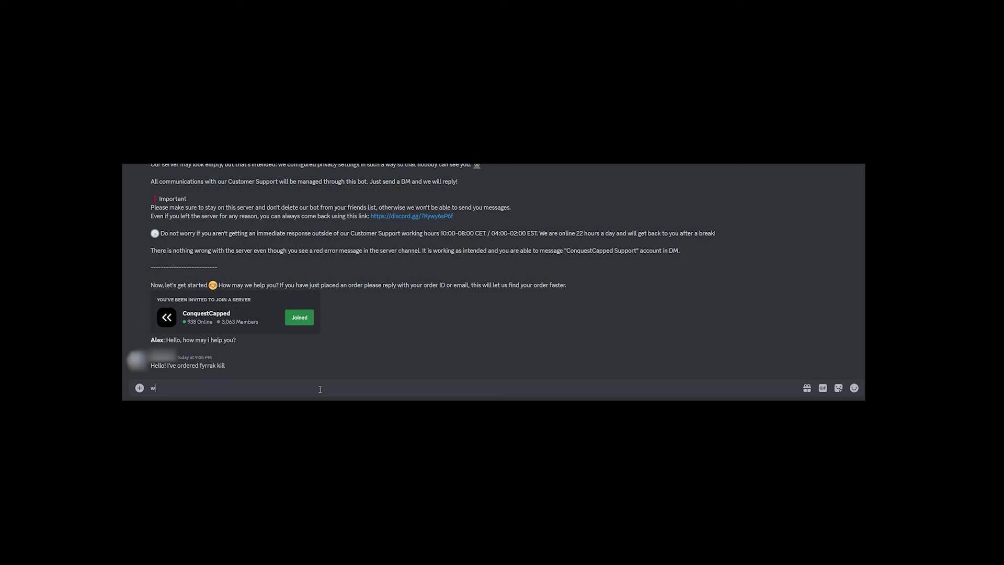
text(?)
key(Return)
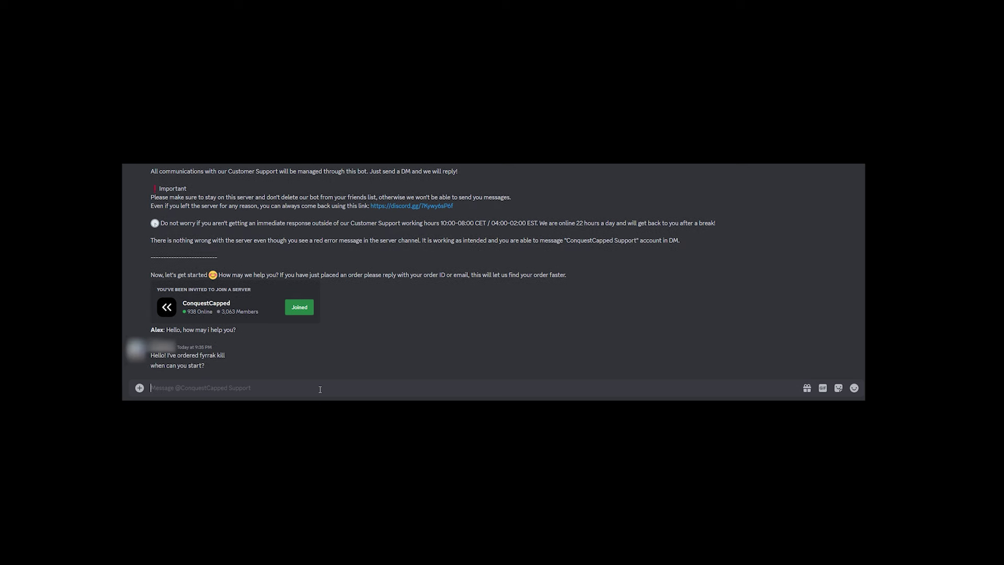
text(eah ple)
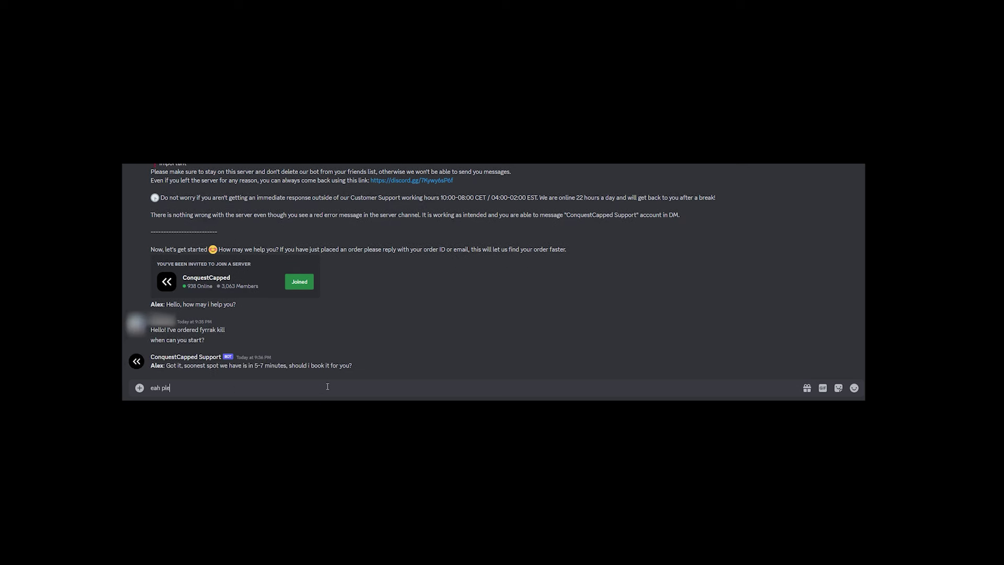
text(ase)
key(Return)
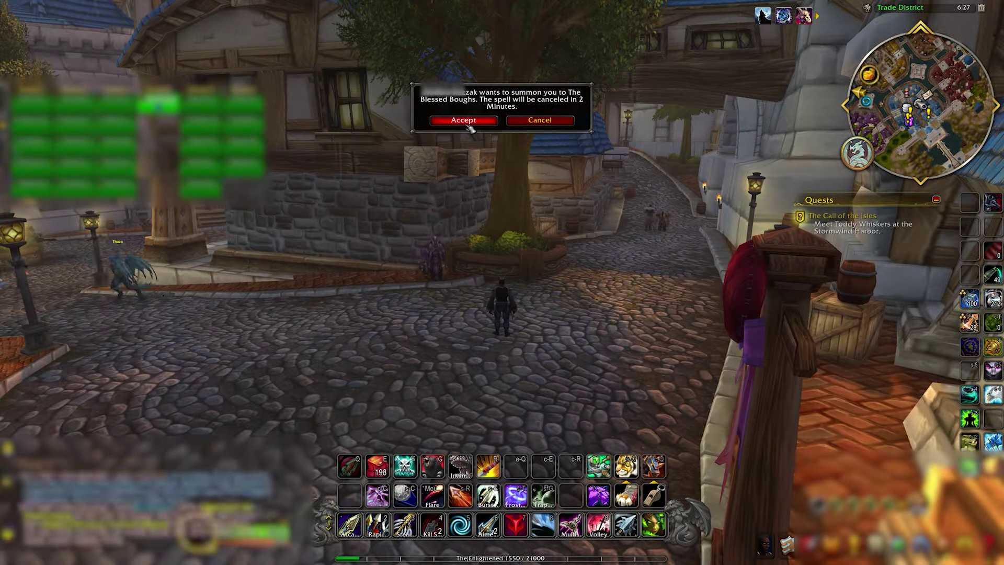
Step: Accept the raid summon, defeat Fyrakk the Blazing, and loot his corpse
click(464, 120)
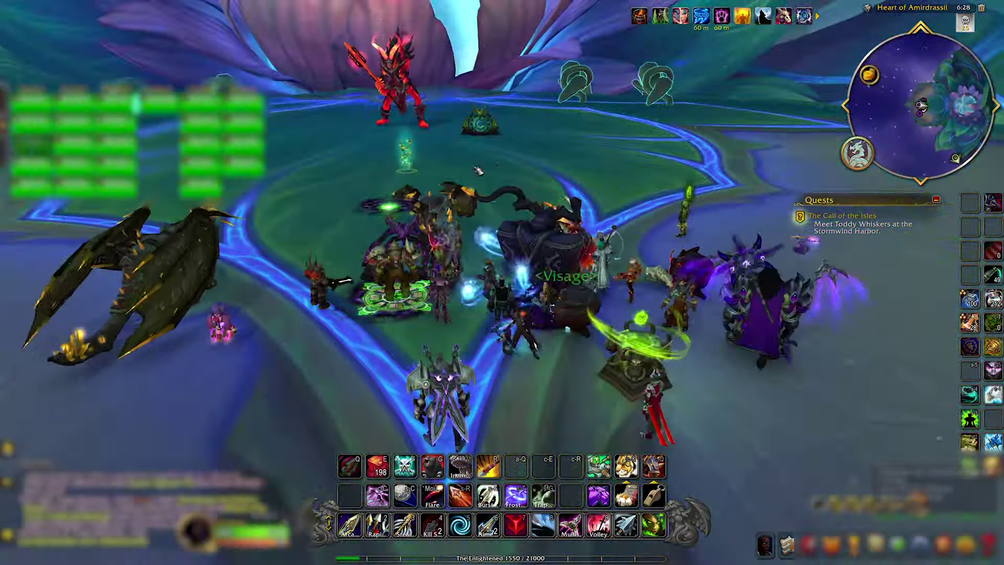
drag(477, 170, 503, 314)
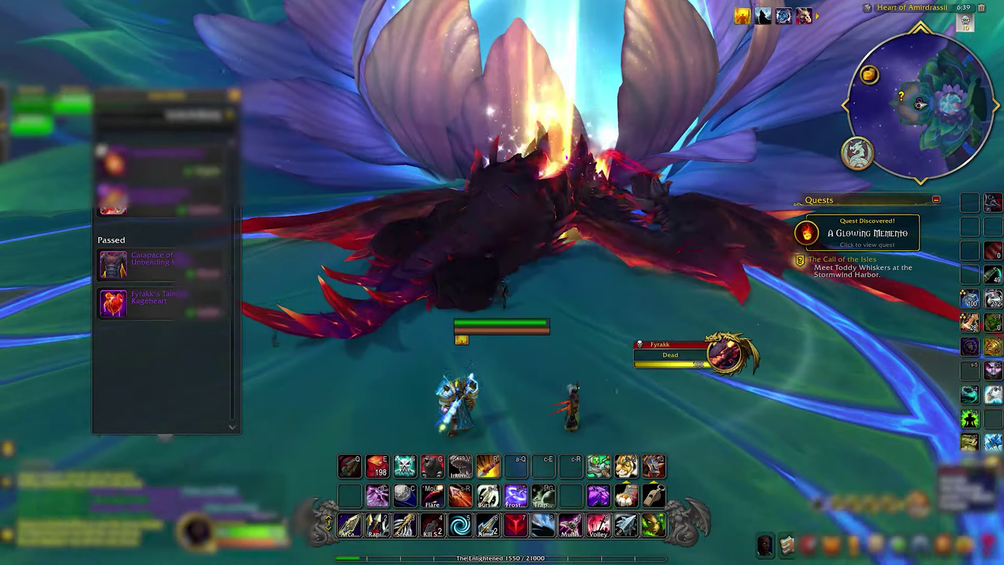
right_click(502, 259)
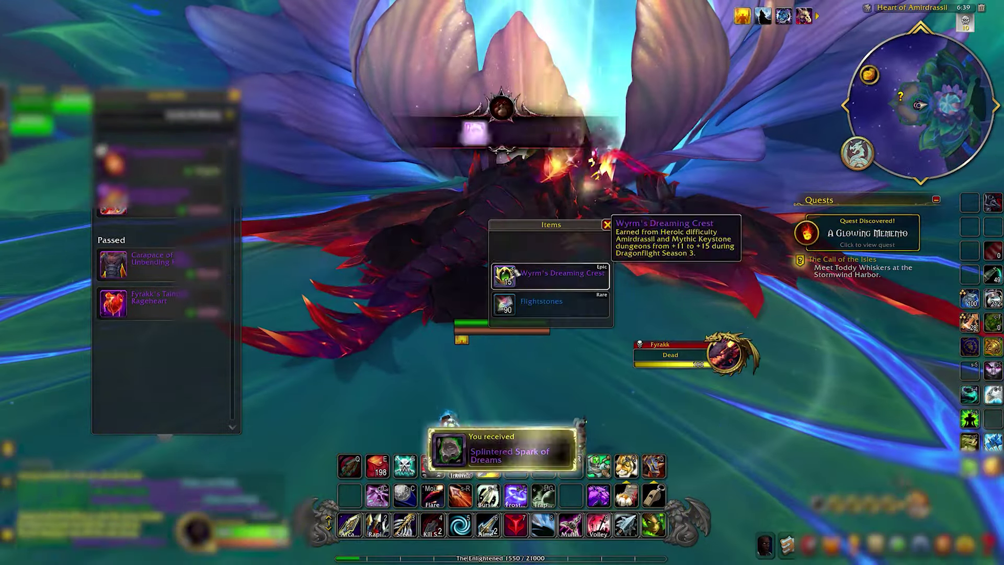
click(510, 271)
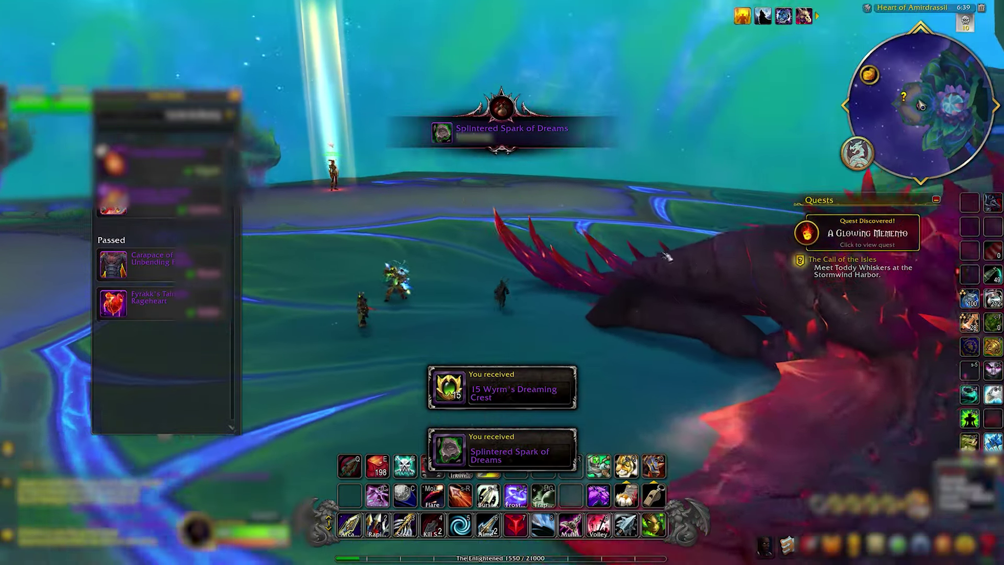